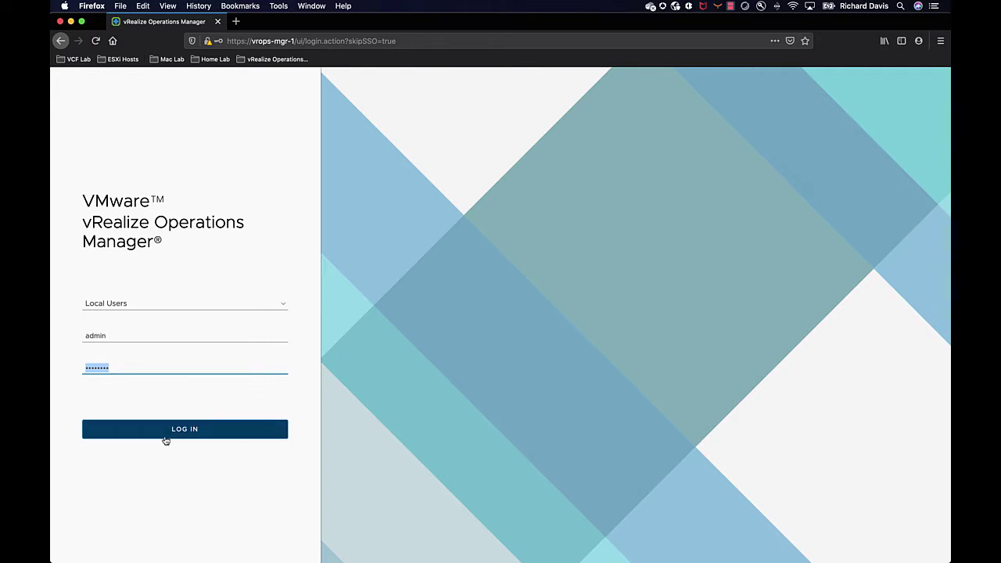
# Log in as the local admin user and open the workload optimization details for Datacenter
pyautogui.click(196, 431)
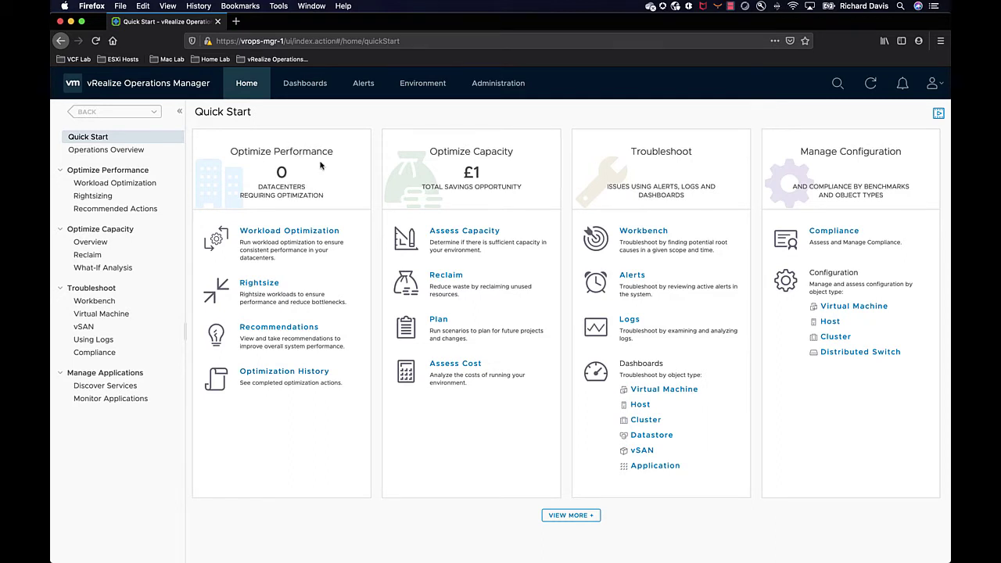
pyautogui.click(288, 236)
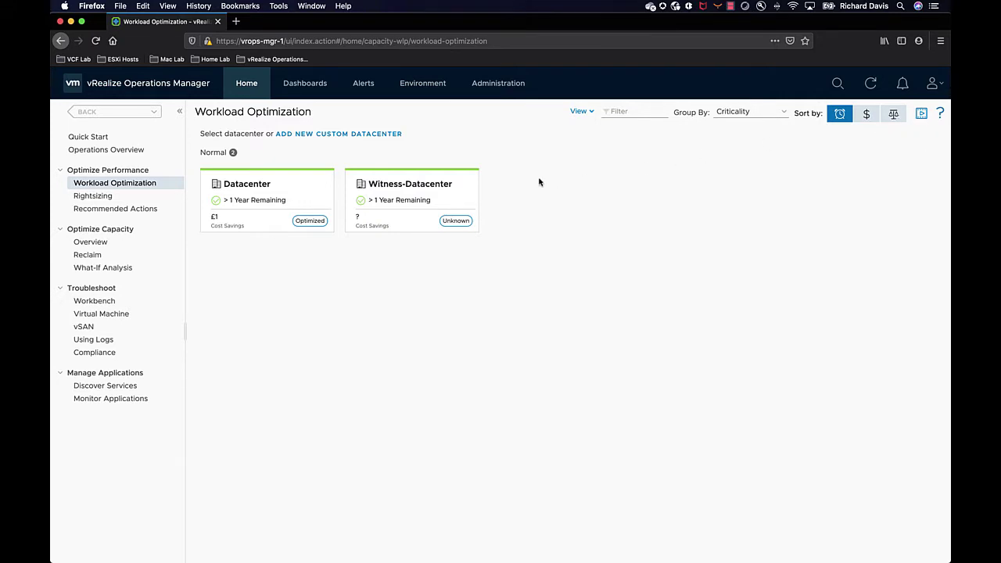
pyautogui.click(312, 223)
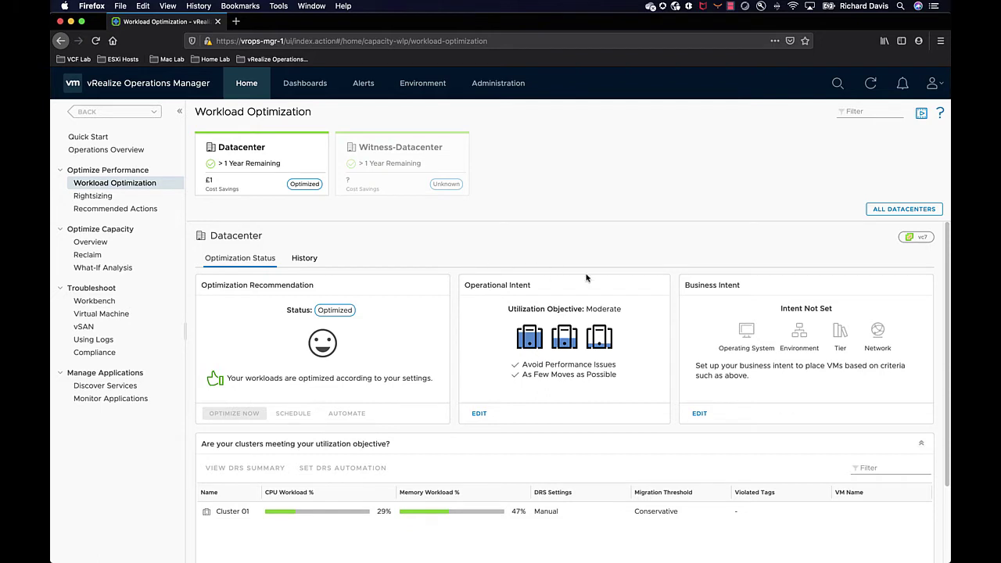
# Try overriding Cluster Headroom in Datacenter's operational intent policy settings, then relock it and discard the changes
pyautogui.click(480, 415)
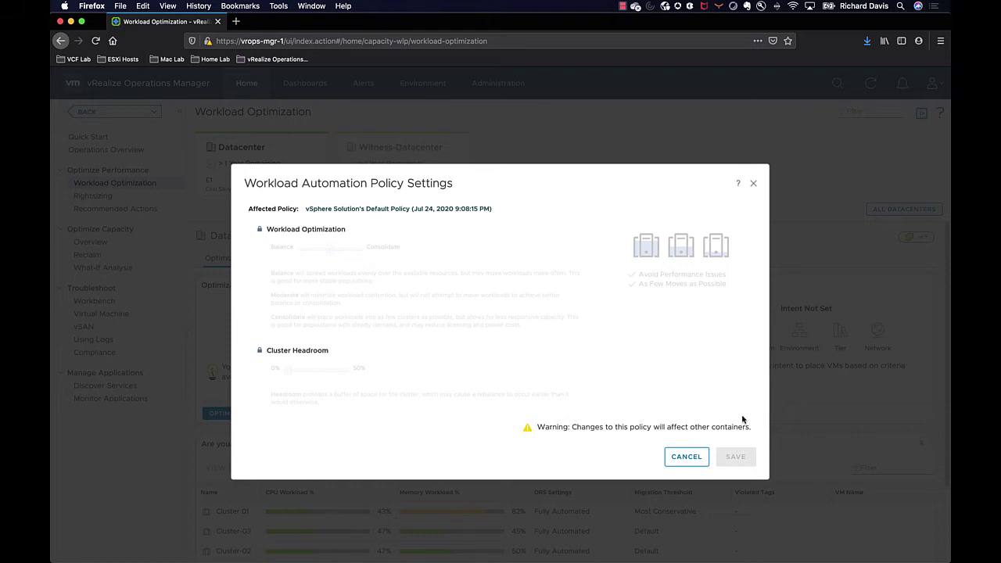
pyautogui.click(259, 351)
pyautogui.moveTo(288, 372); pyautogui.dragTo(316, 376)
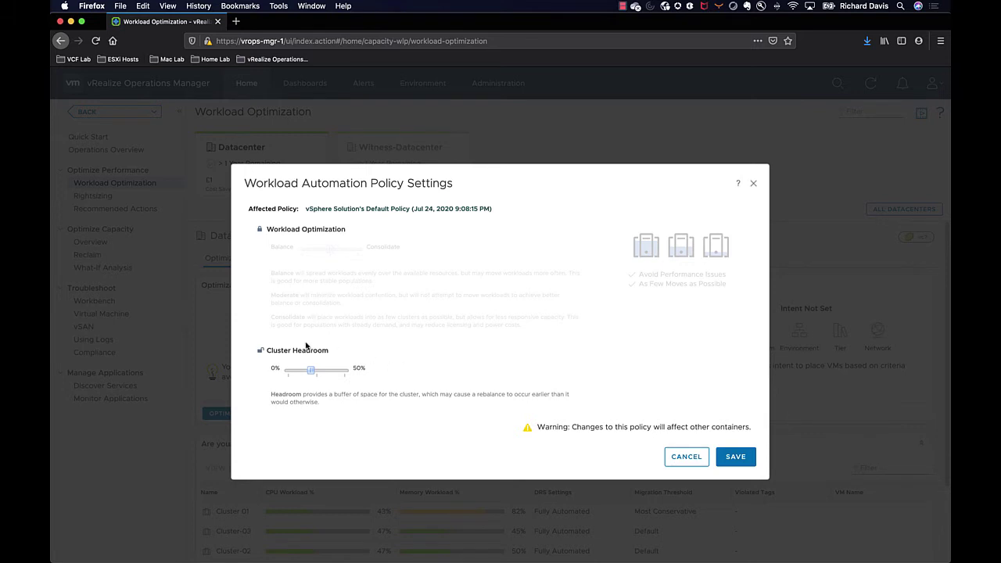
pyautogui.moveTo(309, 371); pyautogui.dragTo(330, 373)
pyautogui.moveTo(330, 374); pyautogui.dragTo(329, 374)
pyautogui.moveTo(311, 373)
pyautogui.click(262, 351)
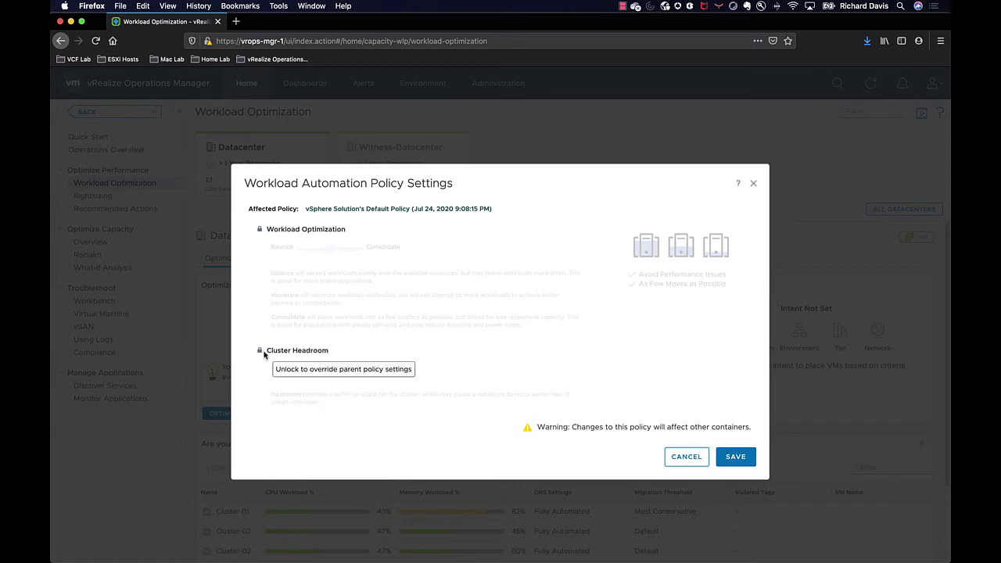
pyautogui.click(685, 459)
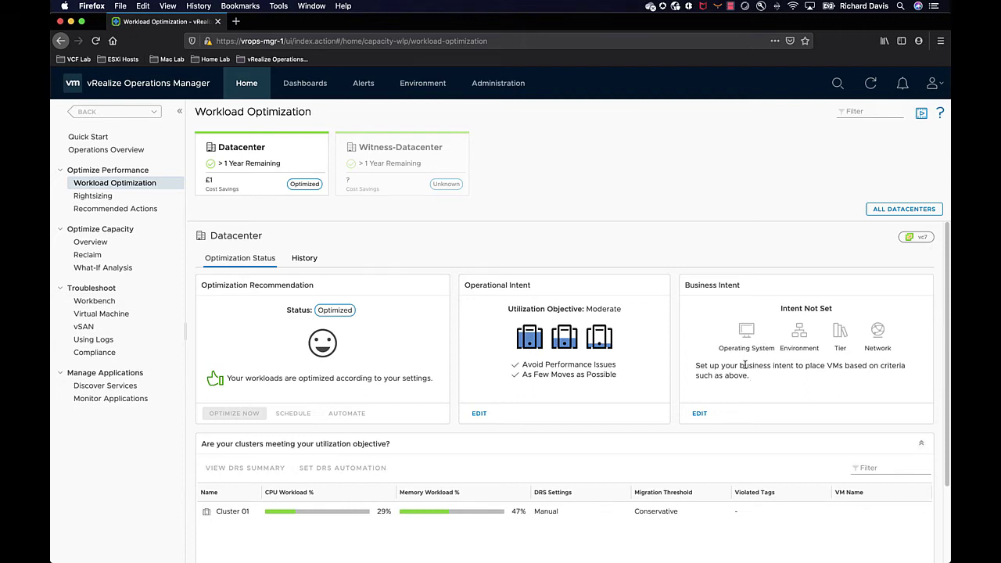
# Review the rightsizing recommendations for the oversized VMs in Cluster 01
pyautogui.click(114, 199)
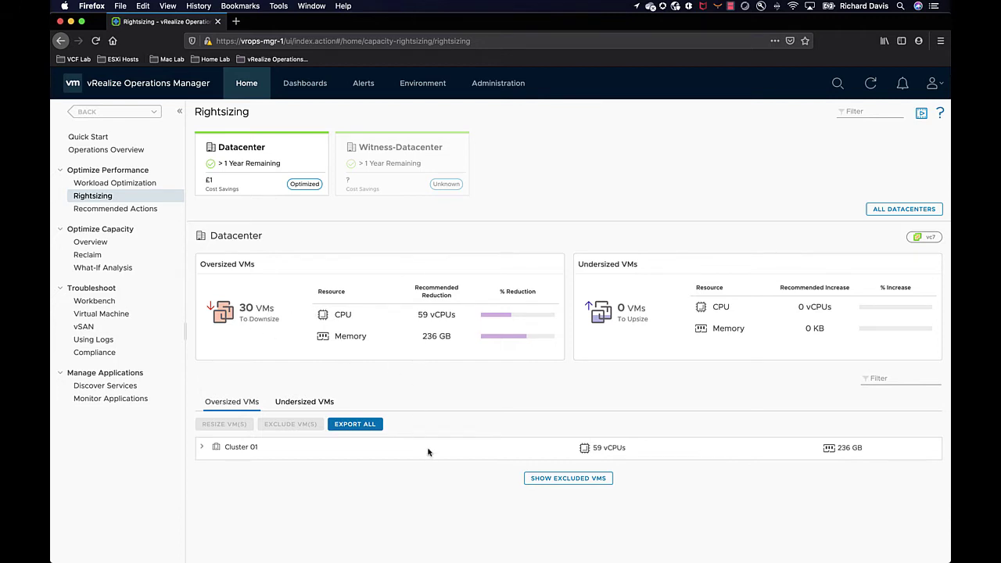
pyautogui.click(204, 447)
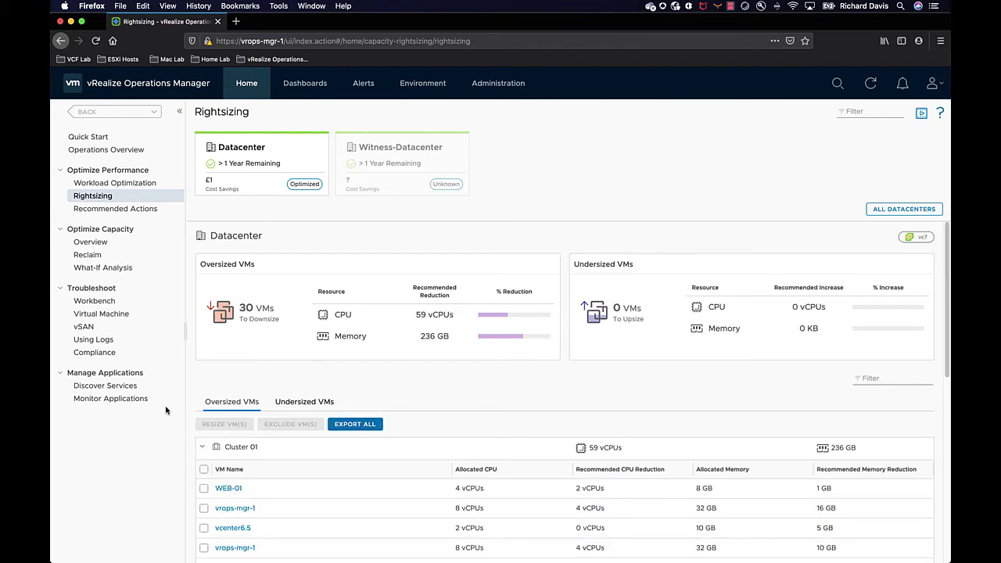
pyautogui.scroll(-2, 401, 351)
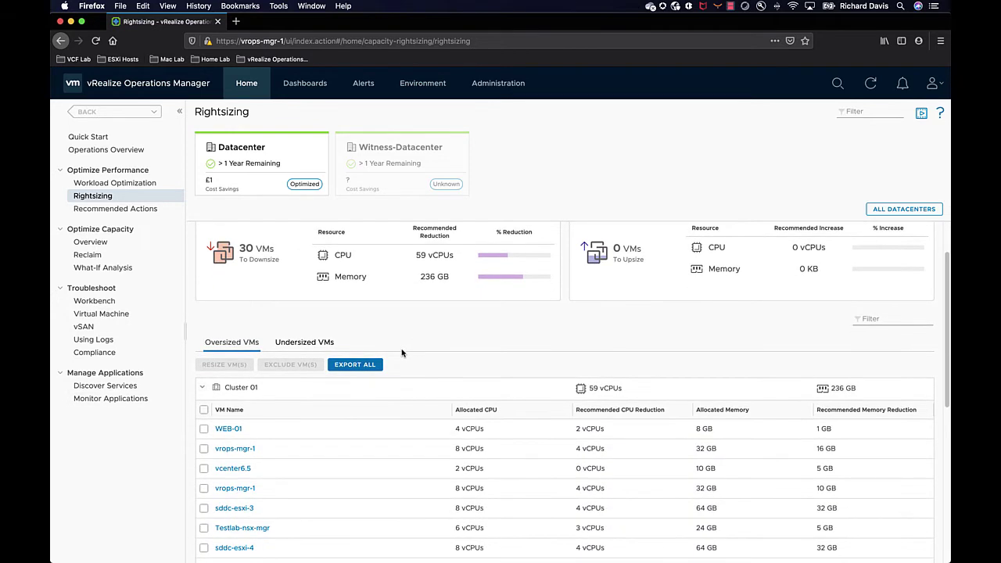
pyautogui.scroll(-3, 391, 435)
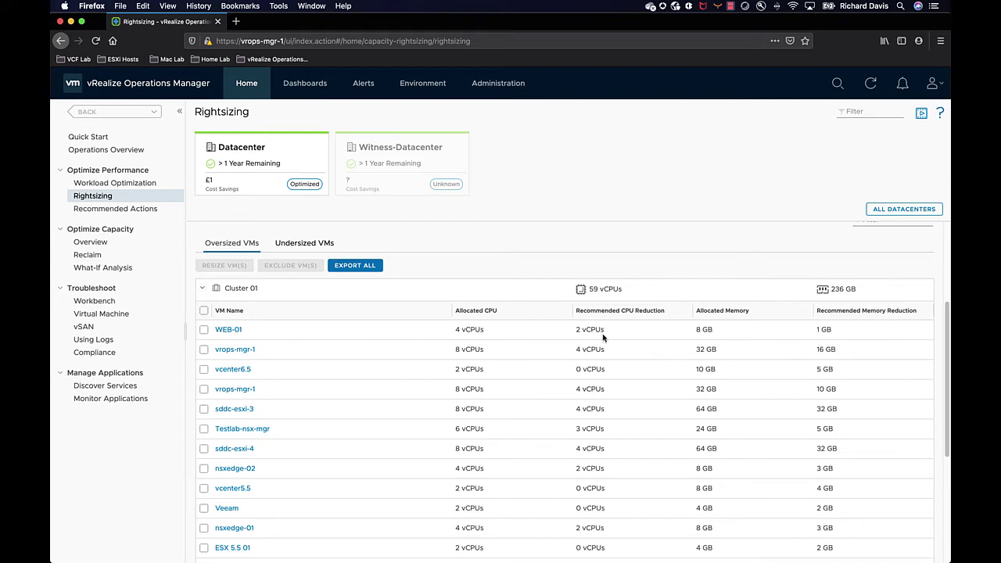
pyautogui.scroll(-2, 692, 389)
pyautogui.scroll(5, 577, 396)
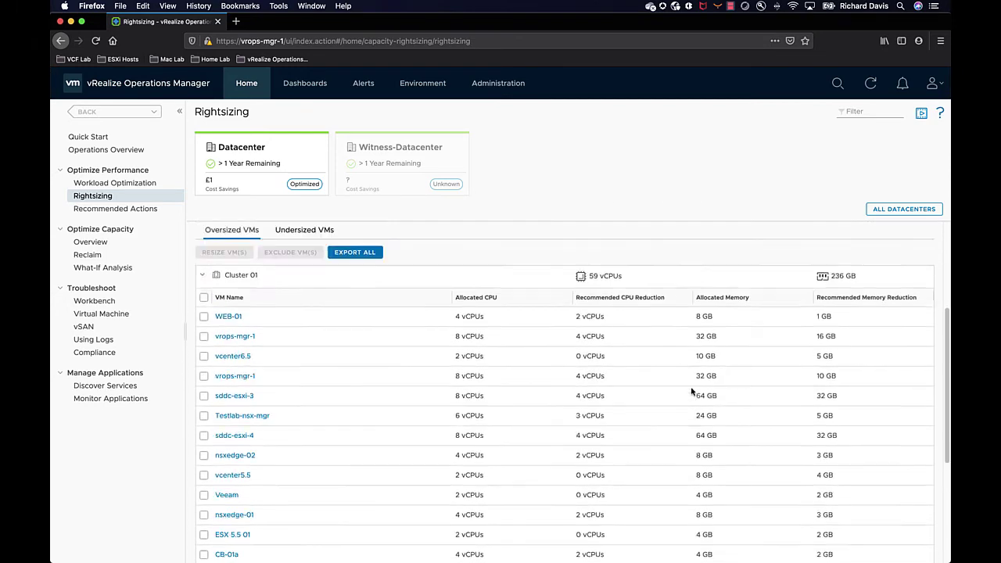
# Check the recommended actions for the Host System and Datastore object types
pyautogui.click(144, 211)
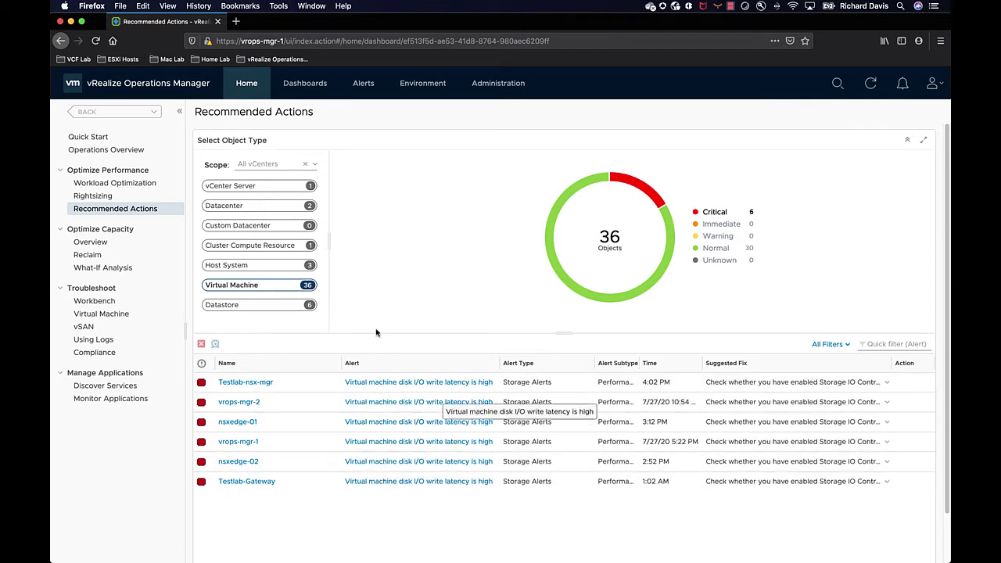
pyautogui.click(254, 266)
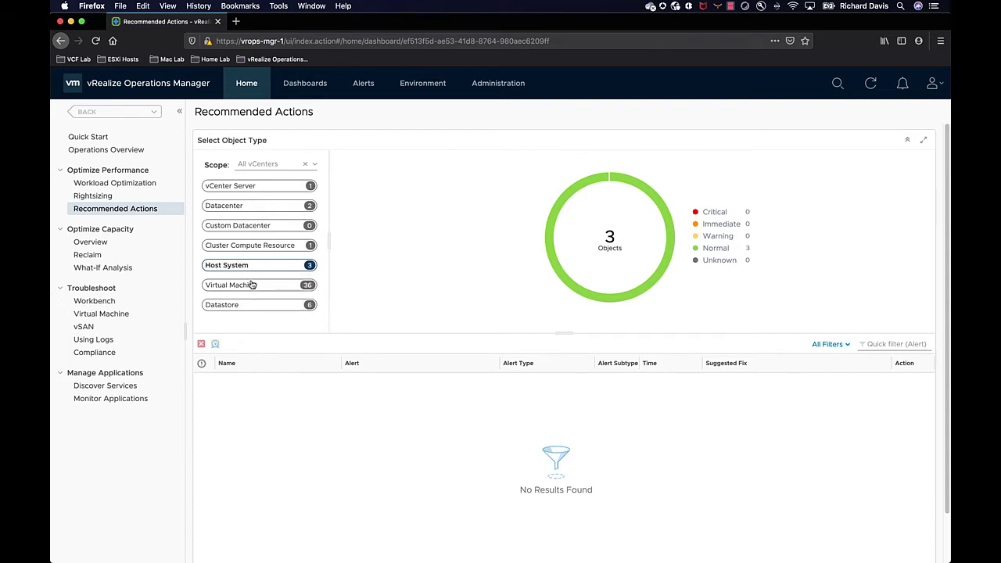
pyautogui.click(245, 306)
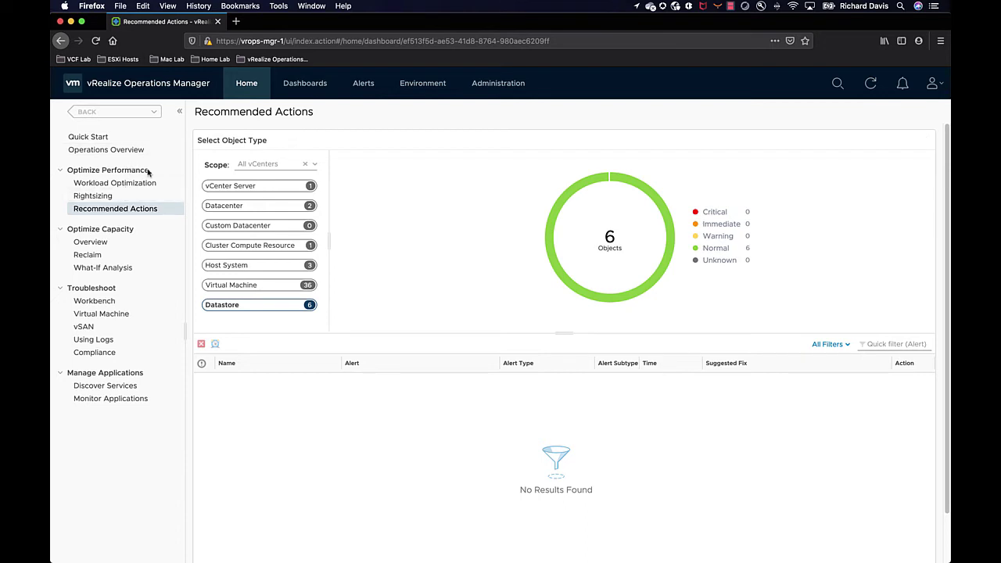
# Open the Optimization History dashboard from Quick Start and examine its cost savings and VM Happiness Trend widgets
pyautogui.click(249, 85)
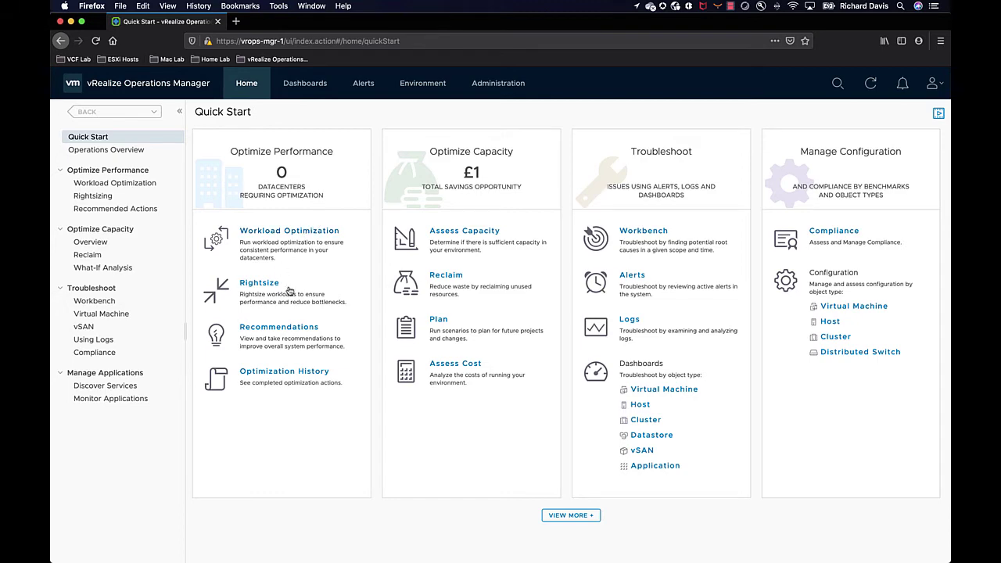
pyautogui.click(309, 375)
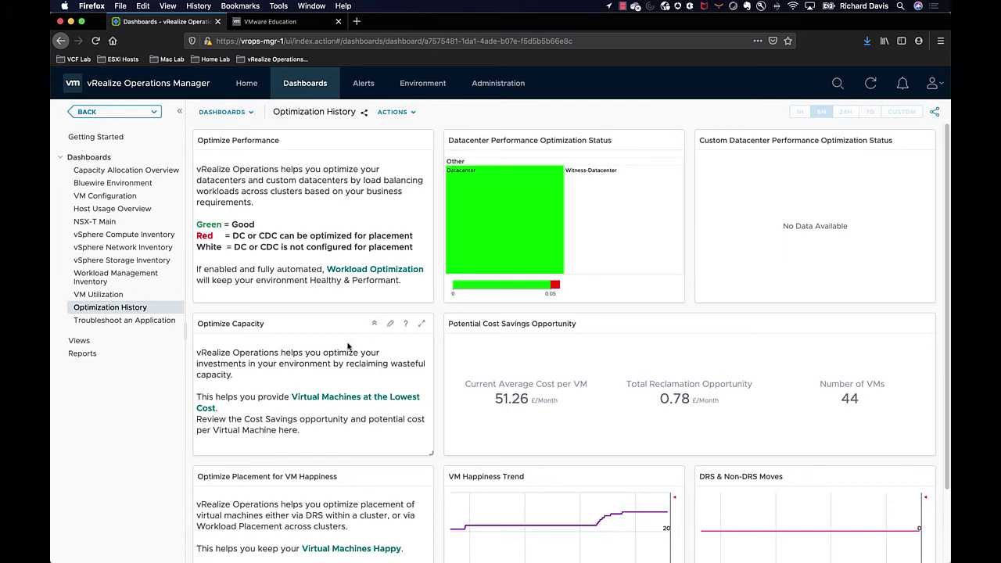
pyautogui.scroll(-3, 348, 348)
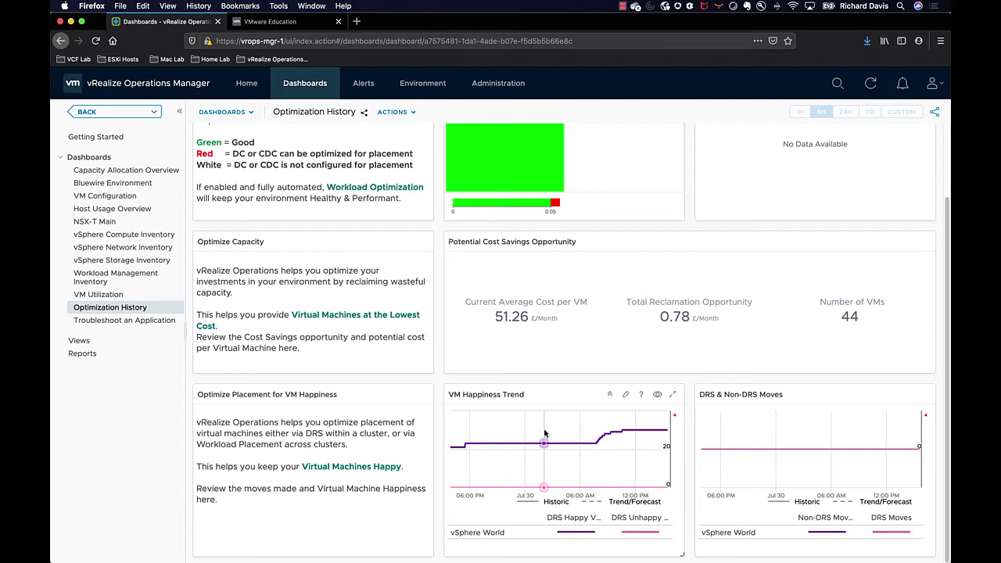
pyautogui.moveTo(545, 433)
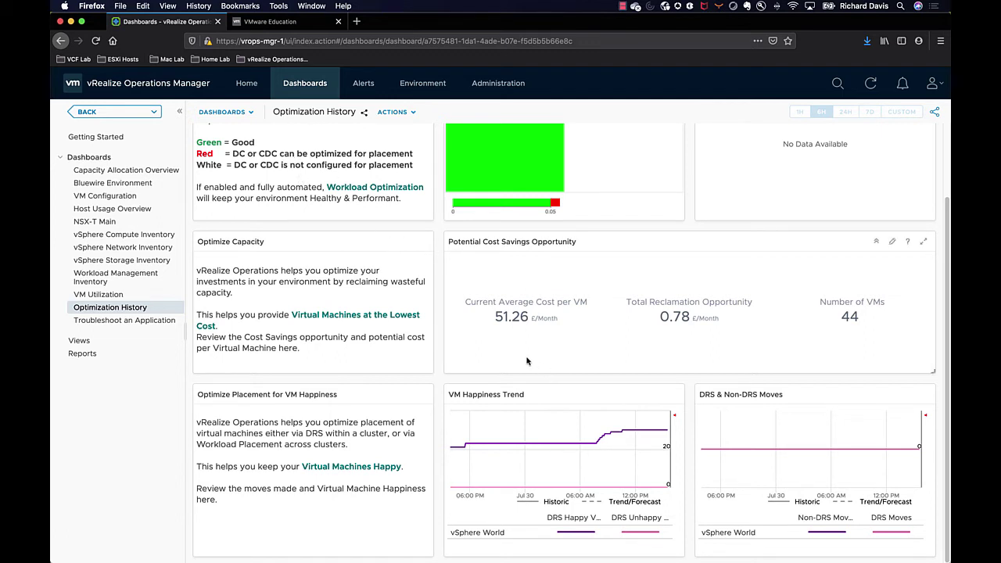
pyautogui.moveTo(527, 361)
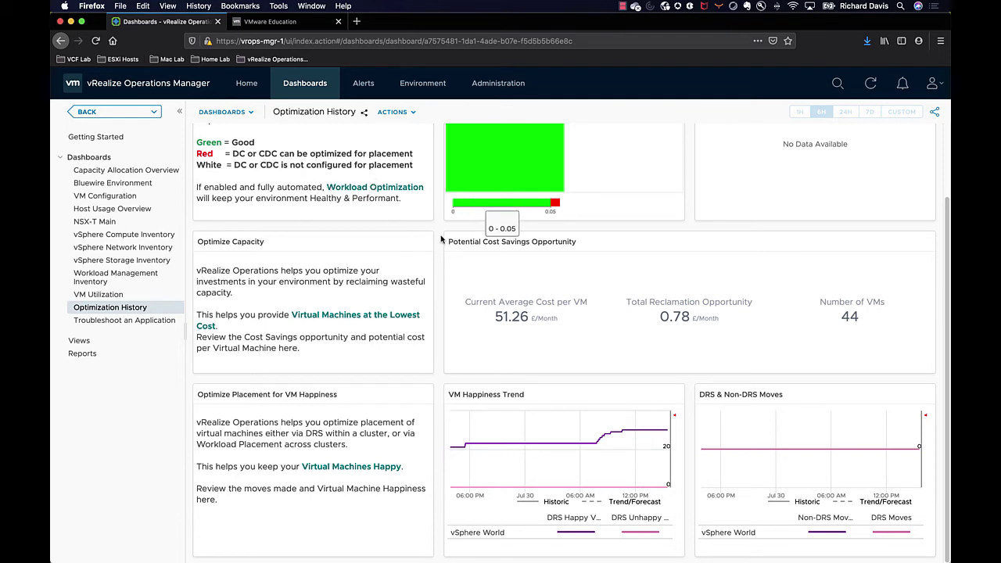
pyautogui.scroll(3, 593, 267)
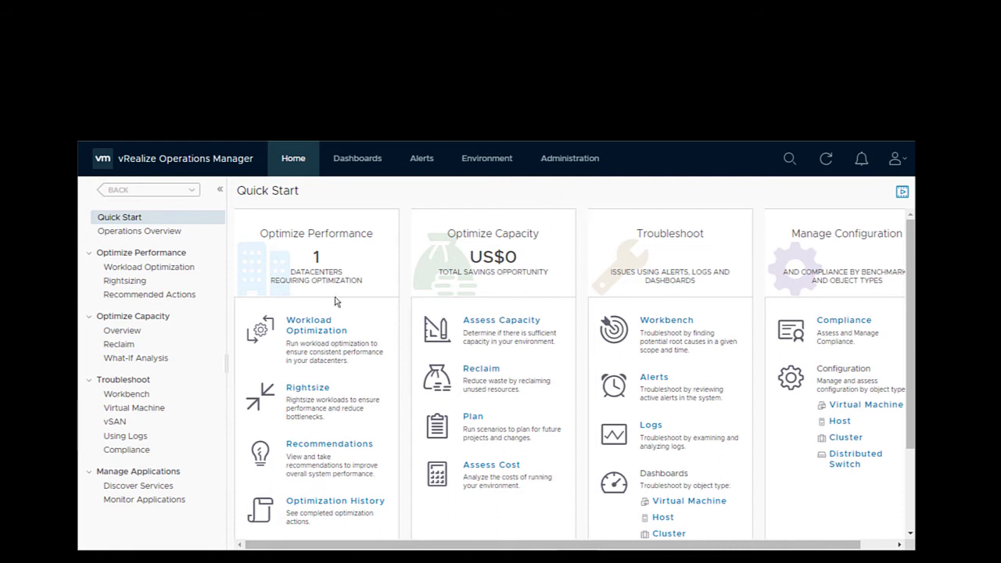
# Start an immediate placement optimization of SA-Datacenter and compare the before and after workloads of its clusters
pyautogui.click(316, 327)
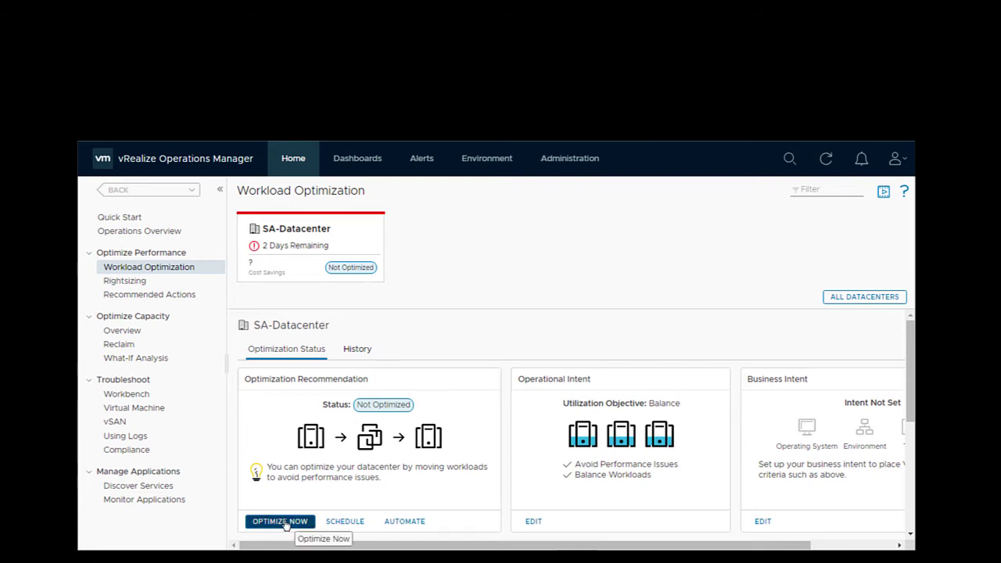
pyautogui.click(283, 522)
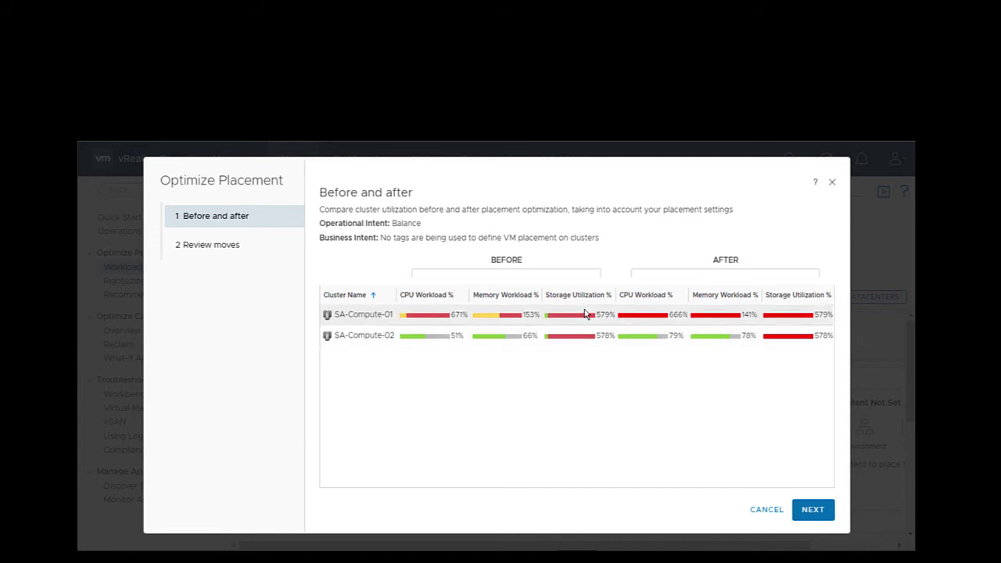
pyautogui.moveTo(582, 313)
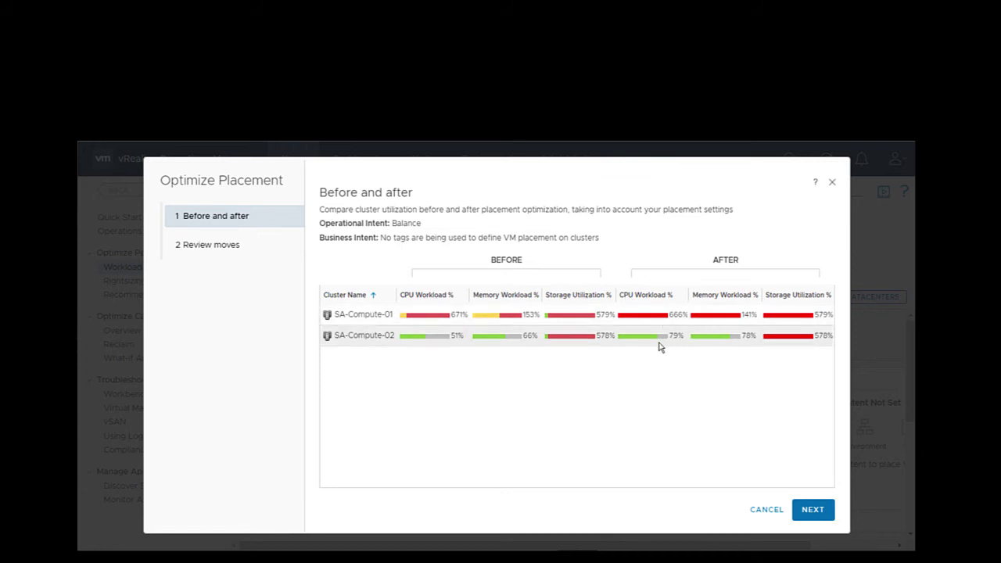
pyautogui.moveTo(719, 337)
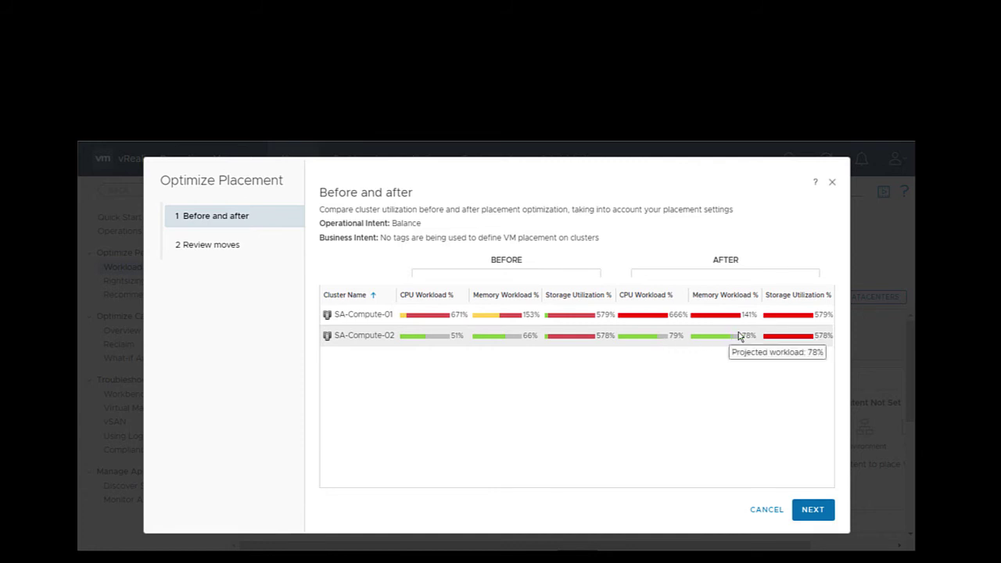
pyautogui.moveTo(660, 346)
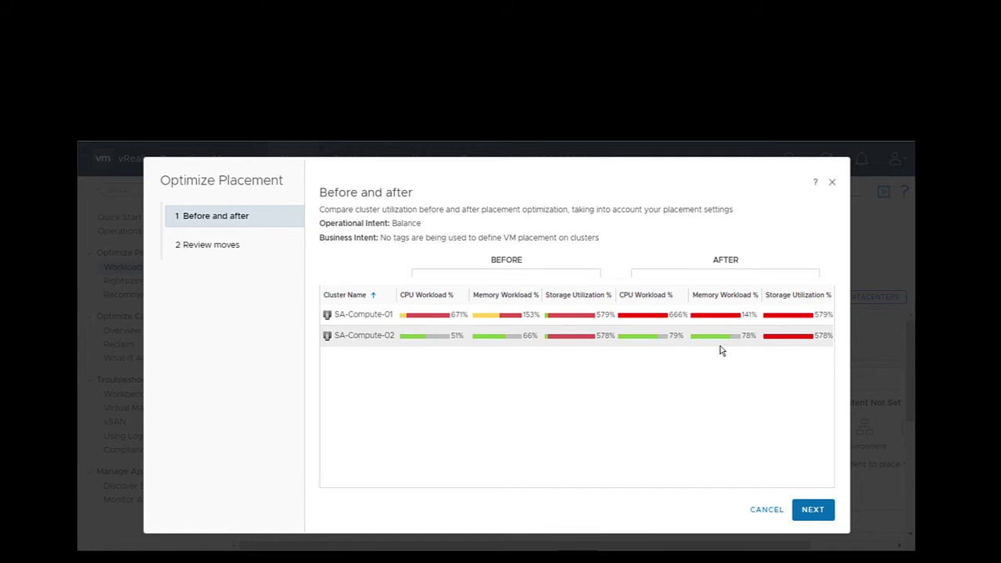
# Review the proposed VM moves from SA-Compute-01 to SA-Compute-02, begin the optimization and acknowledge its start
pyautogui.click(813, 510)
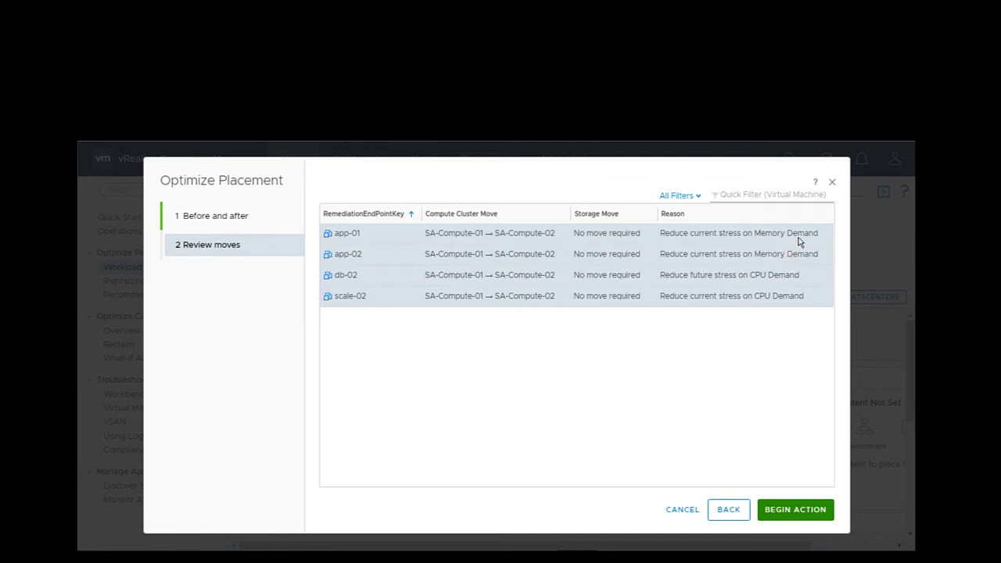
pyautogui.click(795, 510)
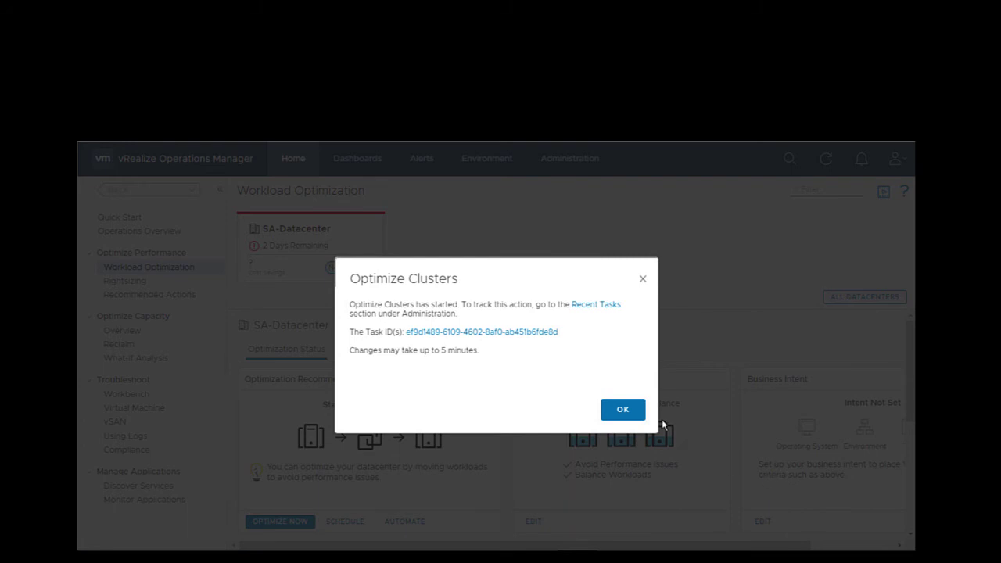
pyautogui.click(628, 410)
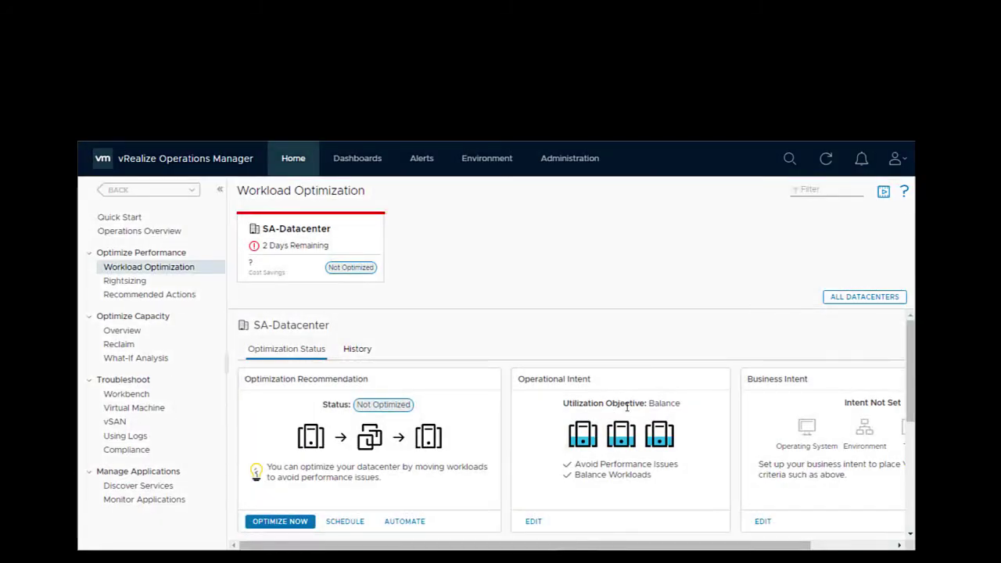
# Look at a Daily rebalance schedule and the automation option for SA-Datacenter, cancelling both without saving
pyautogui.click(346, 522)
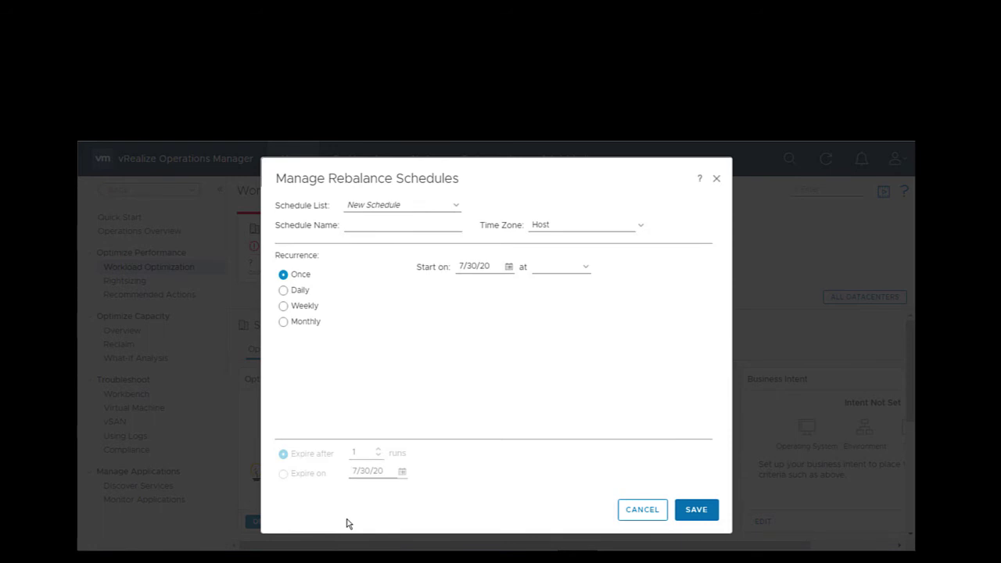
pyautogui.click(283, 290)
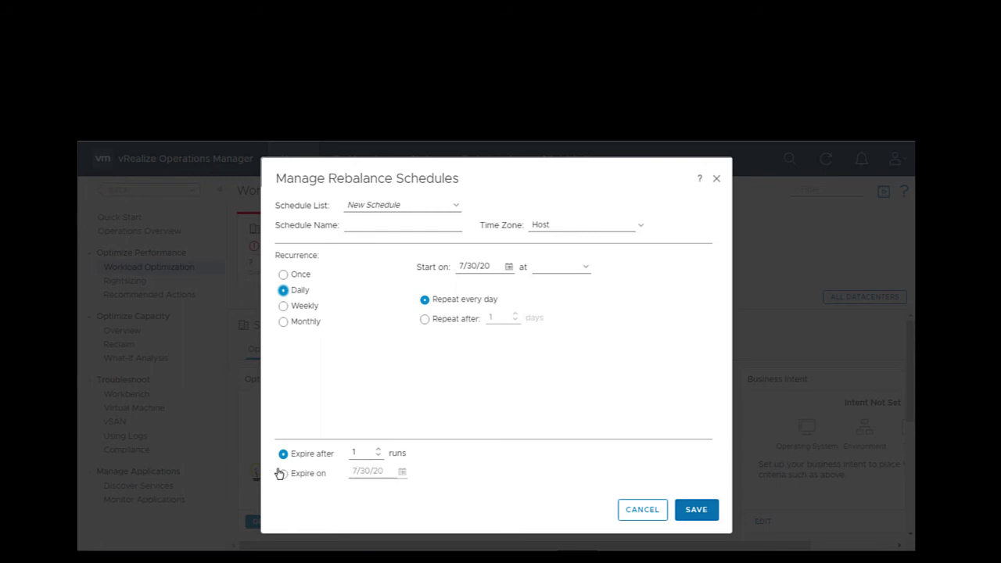
pyautogui.click(641, 515)
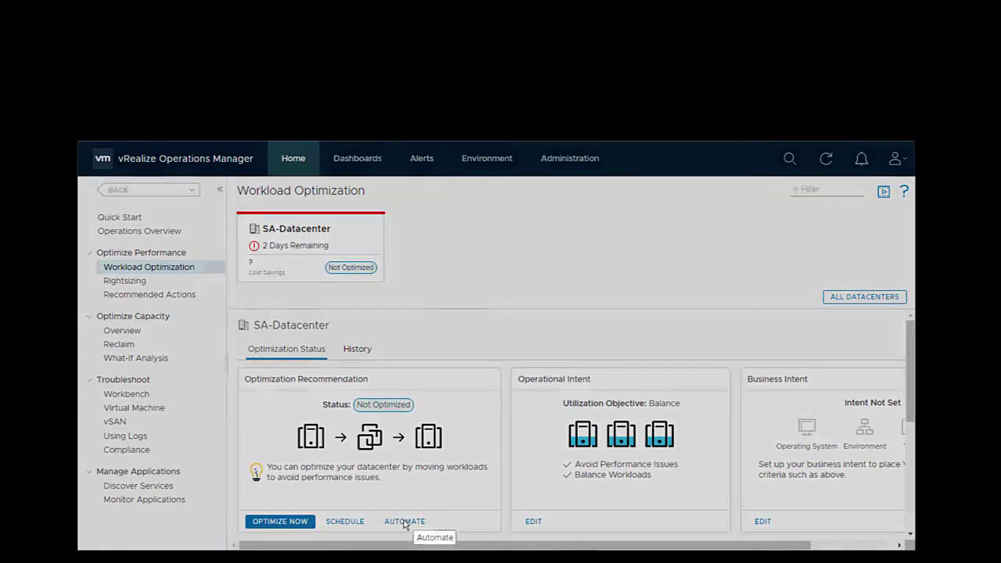
pyautogui.click(406, 522)
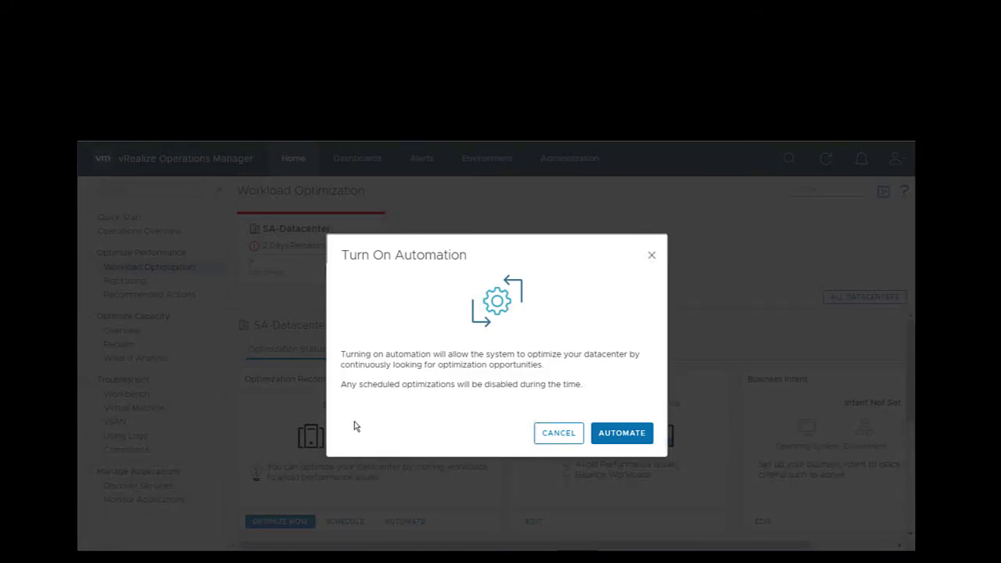
pyautogui.click(557, 434)
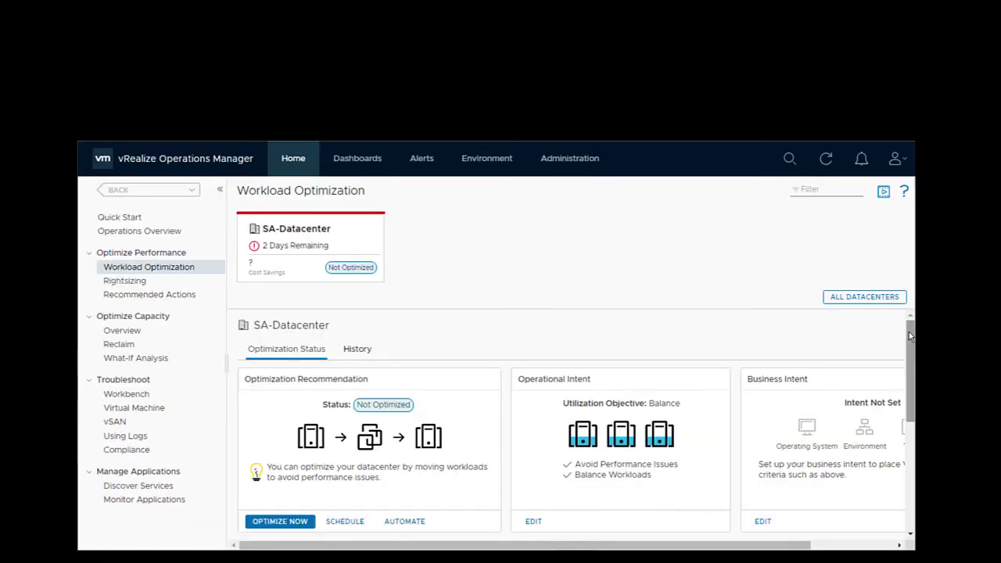
# Play back SA-Datacenter's workload placement history for the last 6 hours, moving the timeline to about 8:00 AM
pyautogui.click(360, 355)
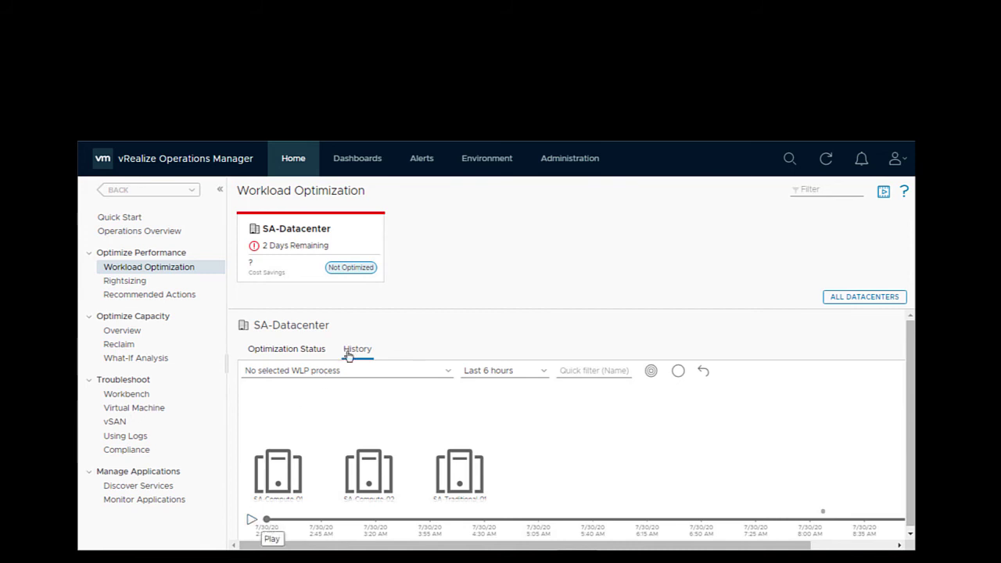
pyautogui.click(251, 520)
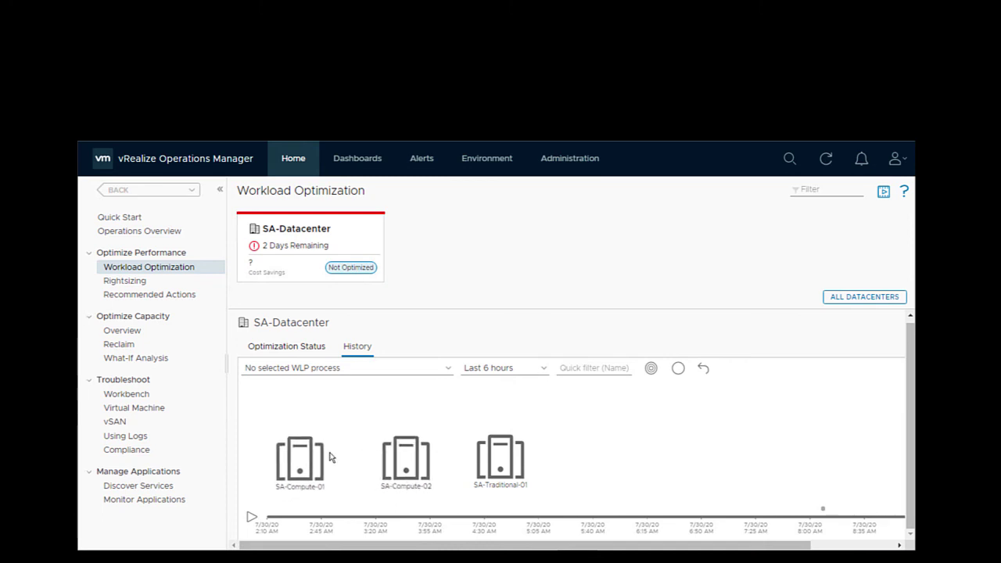
pyautogui.click(795, 517)
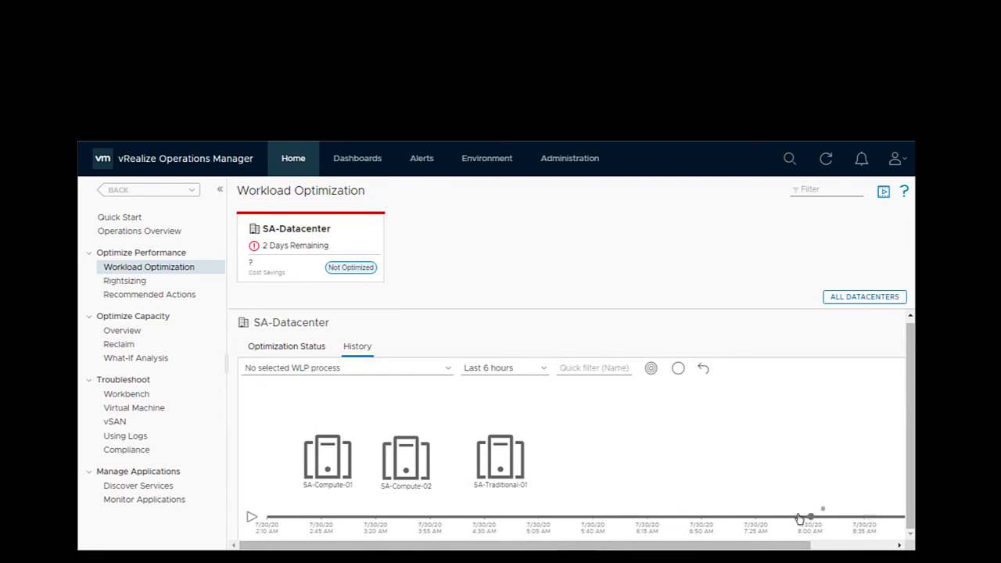
pyautogui.click(252, 518)
pyautogui.click(252, 518)
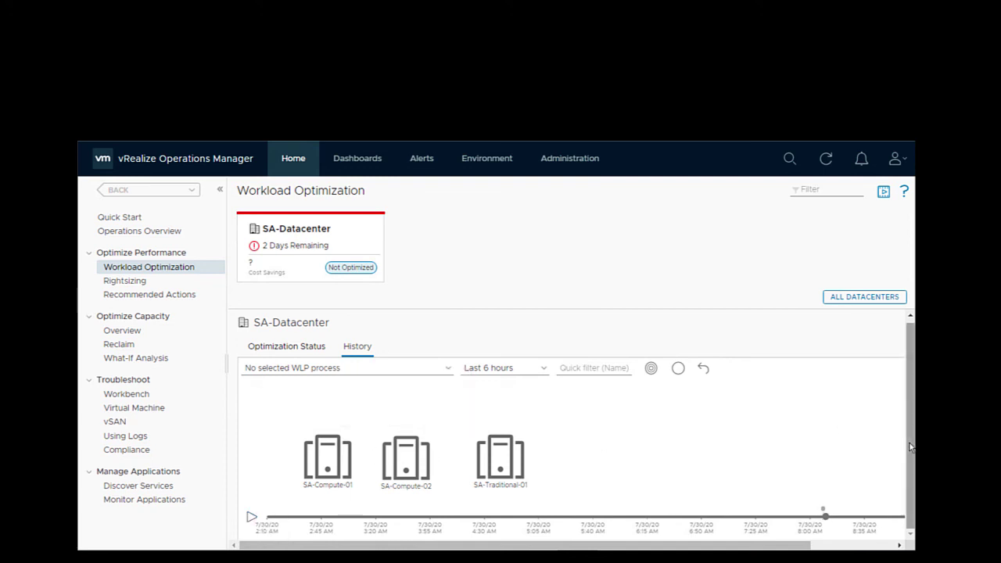
pyautogui.scroll(-1, 662, 480)
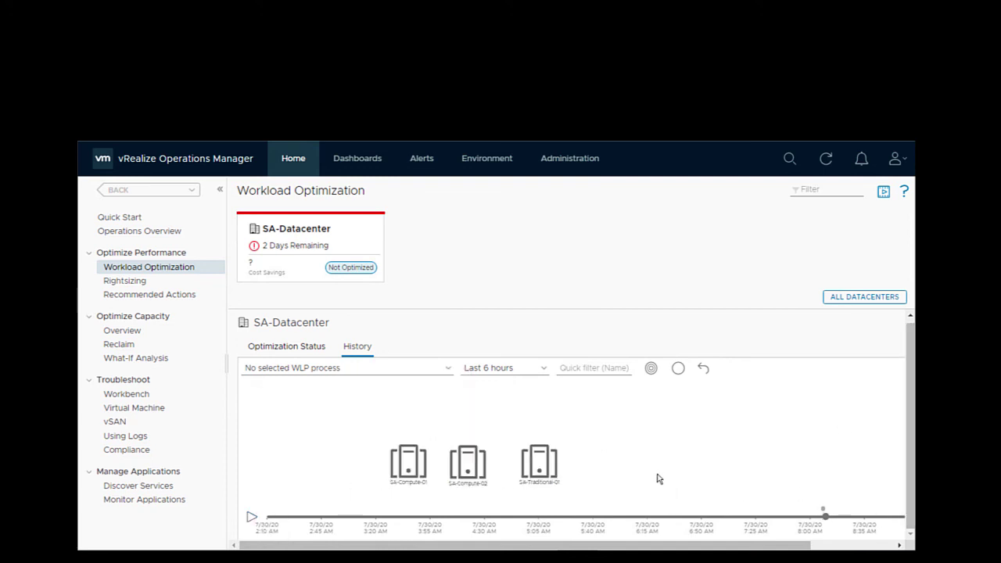